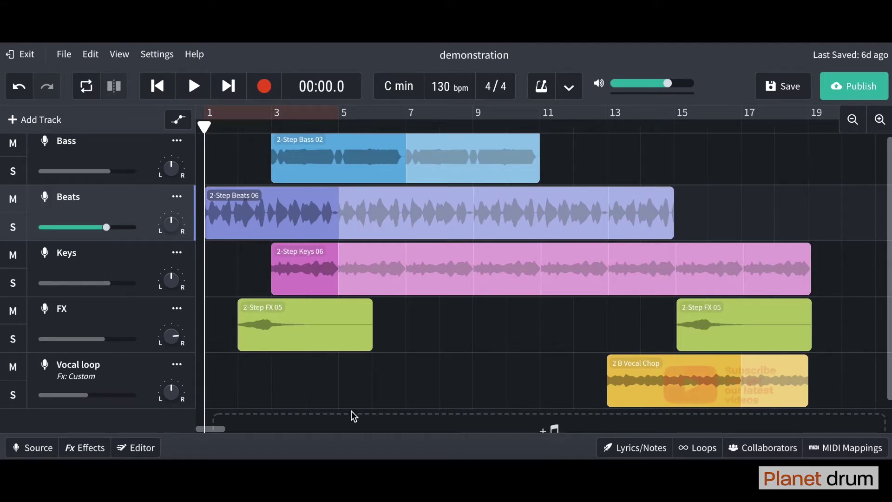
Step: Show the automation lanes and keep Volume as the Beats automation parameter
key("space")
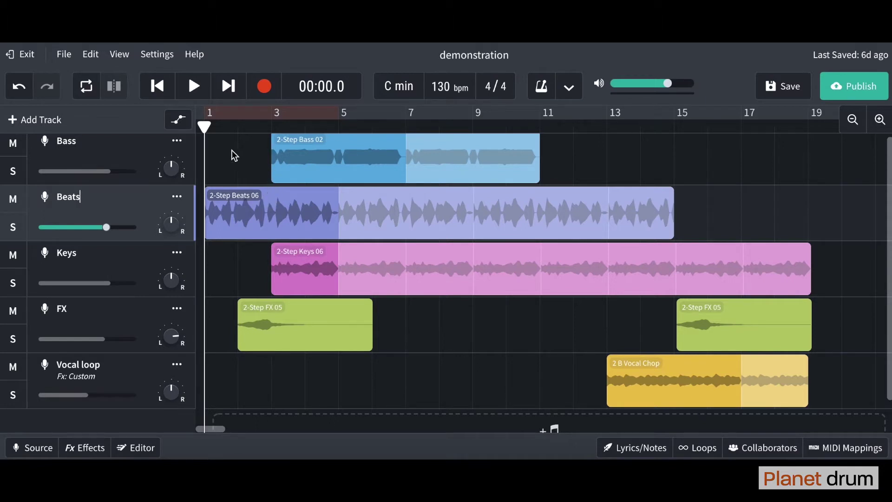
left_click(177, 126)
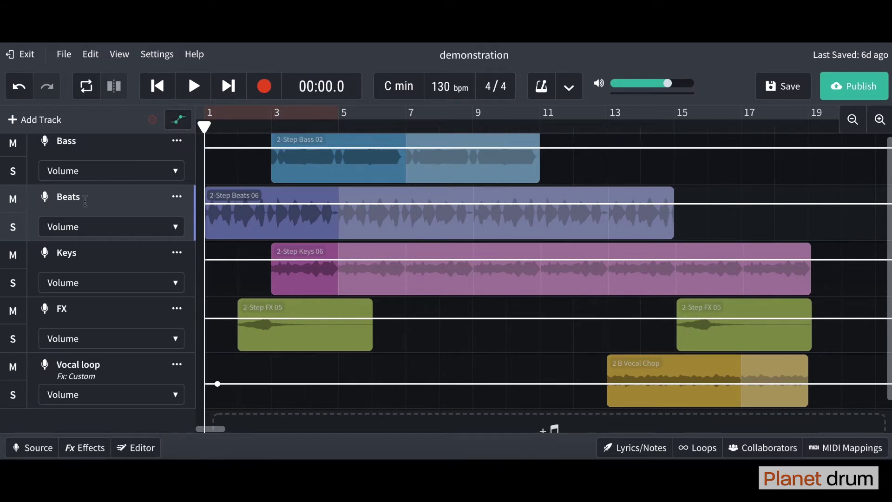
left_click(139, 233)
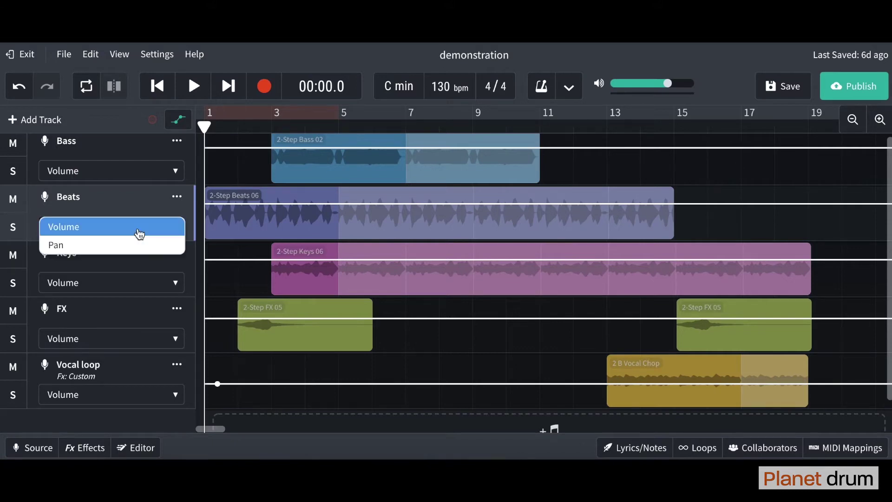
left_click(92, 228)
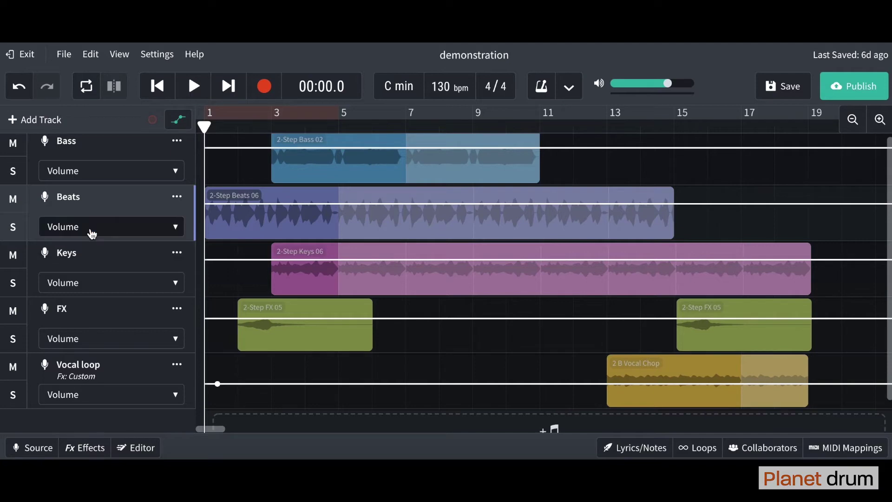
Step: Draw a Beats volume ramp from -45.1 dB up to +4.3 dB and play it back
left_click(213, 204)
left_click_drag(263, 205, 264, 209)
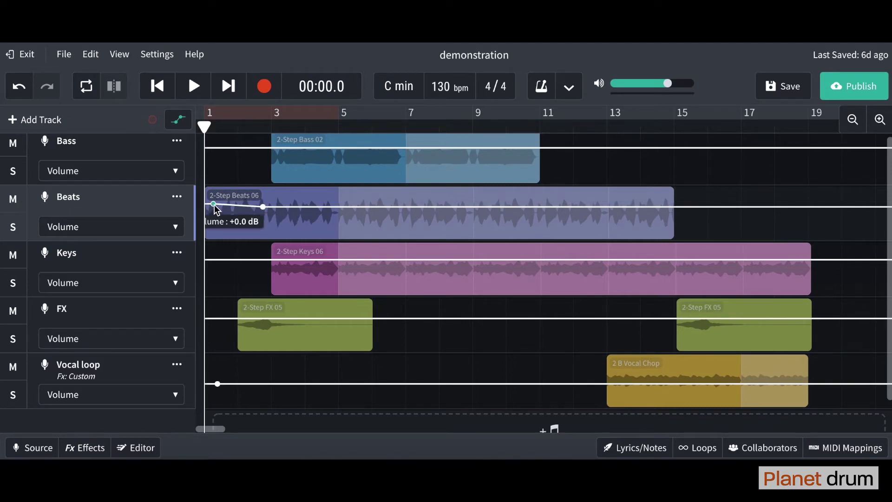
left_click_drag(213, 204, 208, 237)
left_click_drag(263, 206, 271, 194)
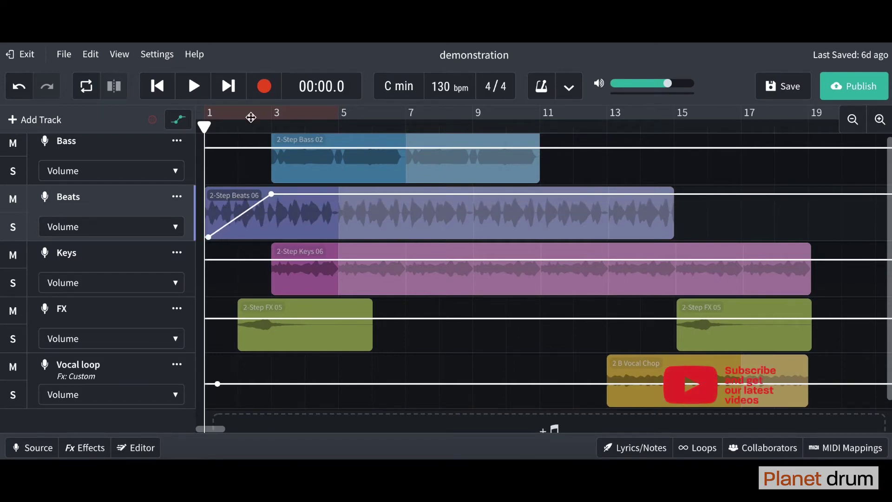
left_click(187, 89)
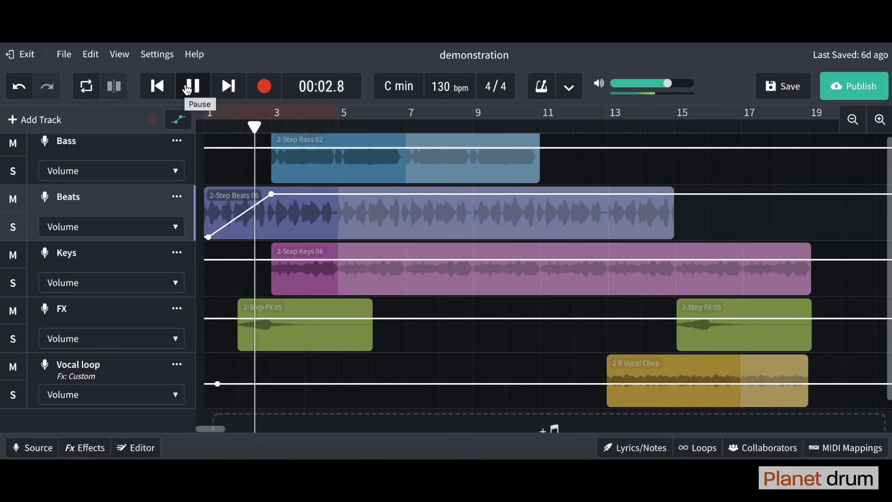
left_click(187, 90)
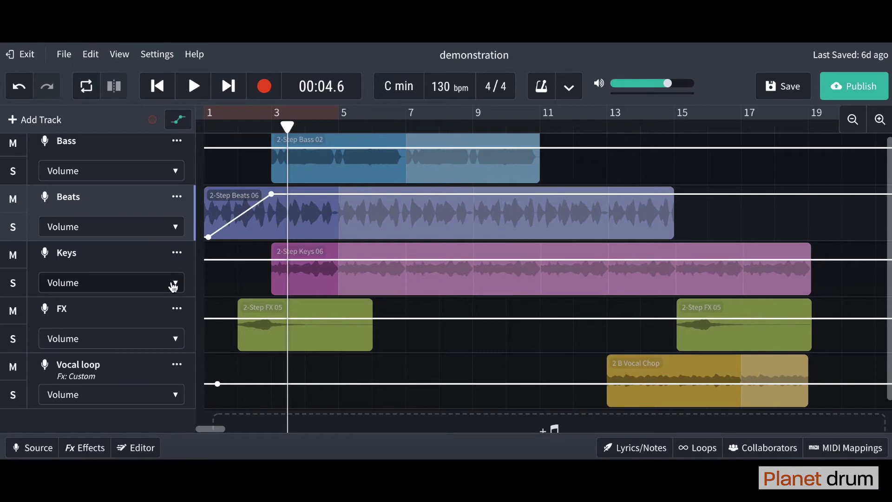
Step: Select the Keys track and switch its automation parameter to Pan
left_click(135, 259)
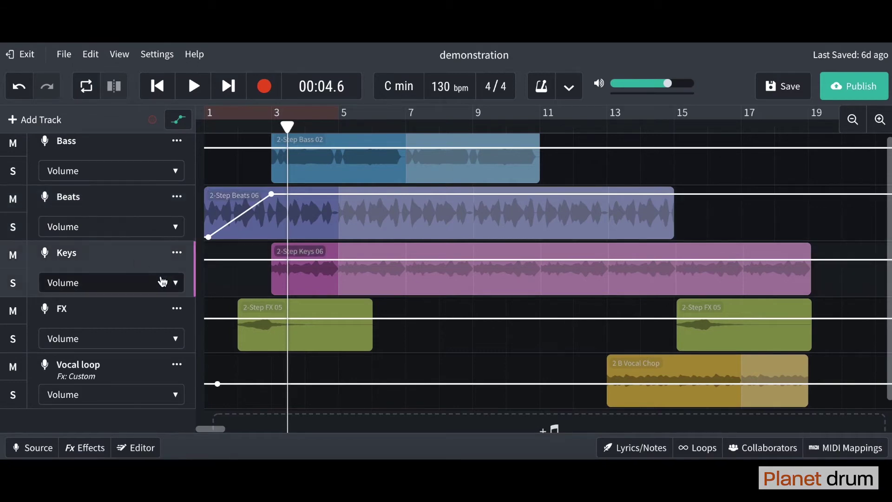
left_click(176, 280)
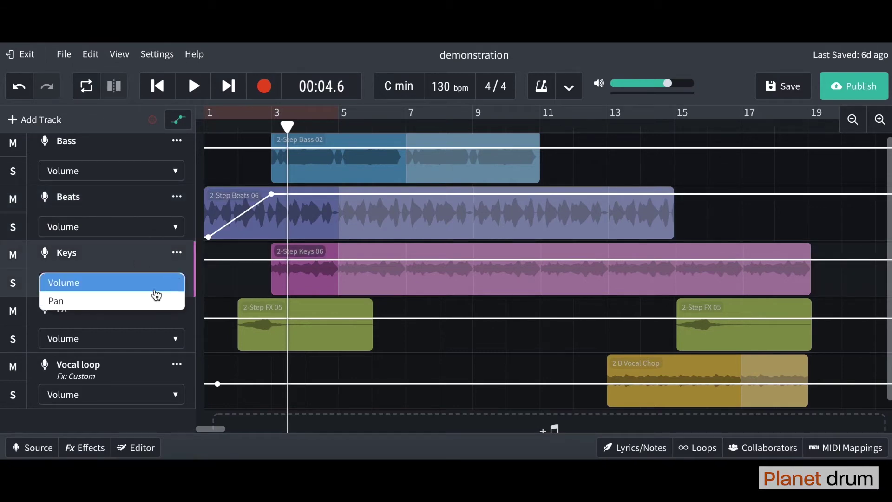
left_click(131, 302)
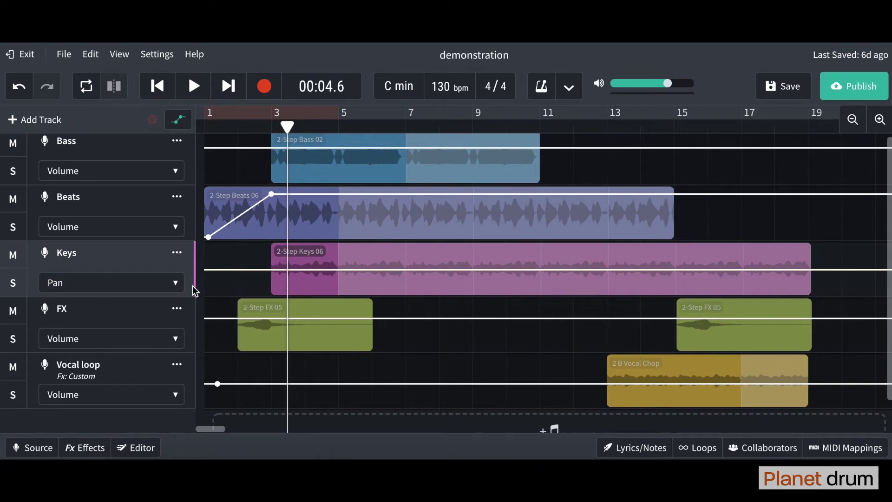
Step: Add two Keys pan points, pan left then right to +39, rewind to bar 1 and solo Keys
left_click(274, 269)
left_click(320, 271)
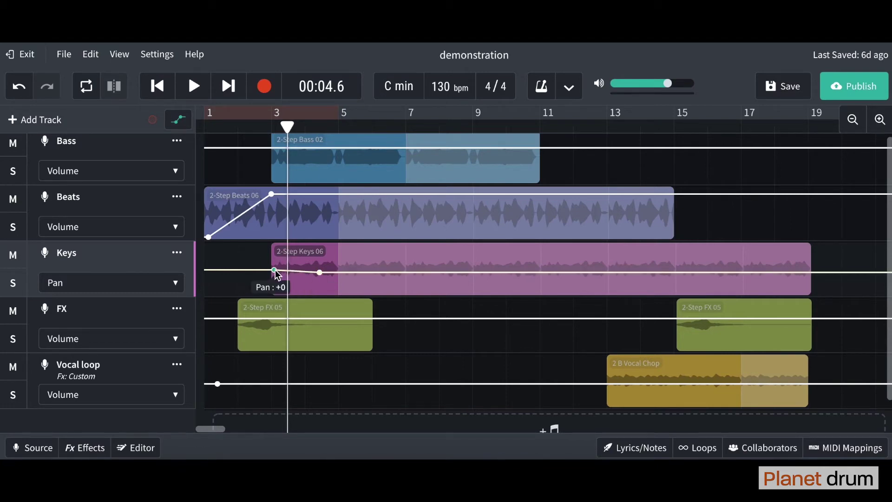
left_click_drag(275, 270, 278, 292)
left_click_drag(320, 272, 334, 297)
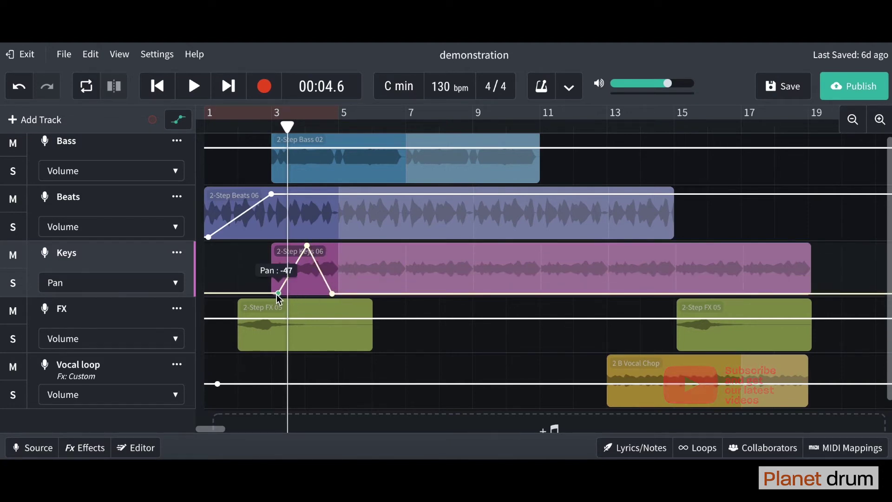
left_click_drag(288, 126, 219, 126)
left_click(13, 282)
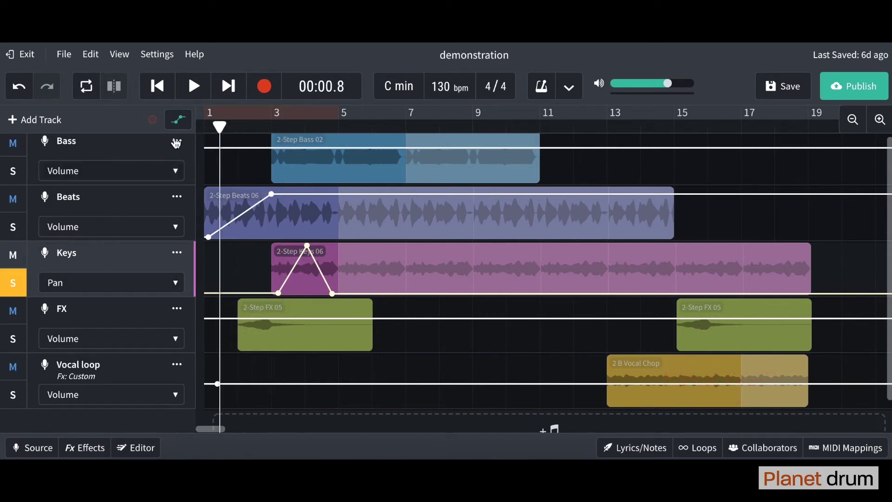
Step: Play the soloed Keys track to hear its pan sweep, then hide automation lanes and un-solo Keys
left_click(192, 86)
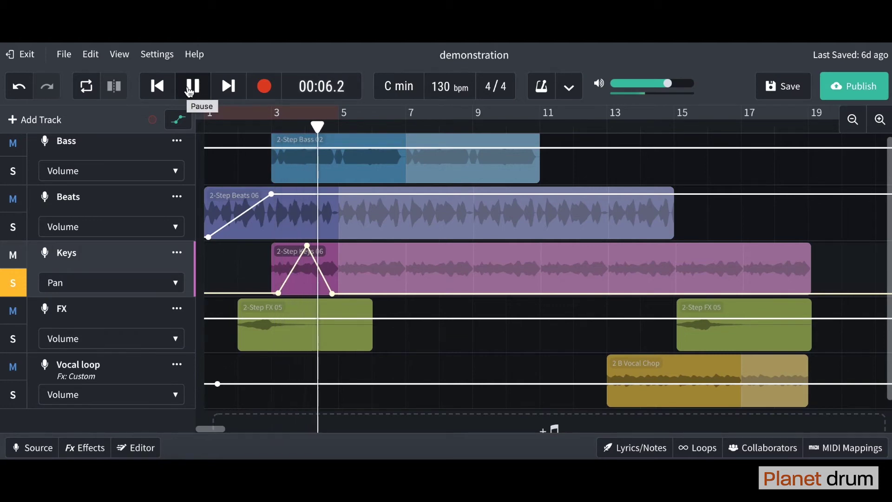
left_click(190, 91)
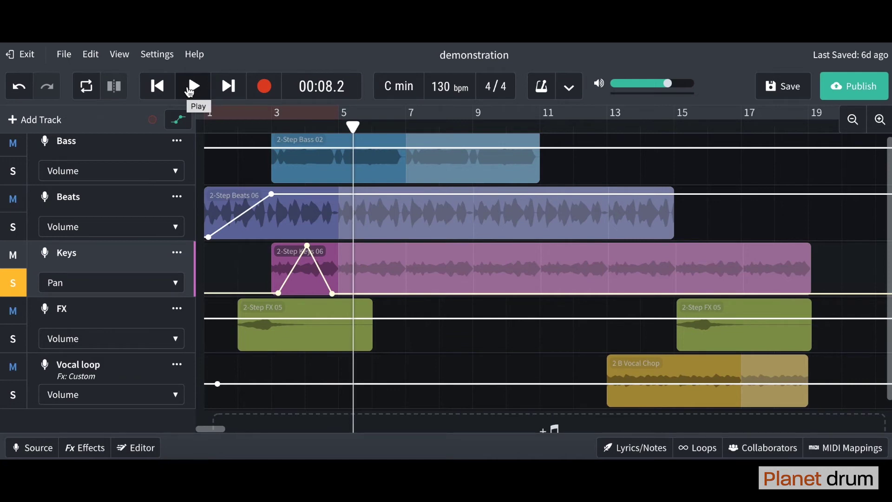
left_click(179, 120)
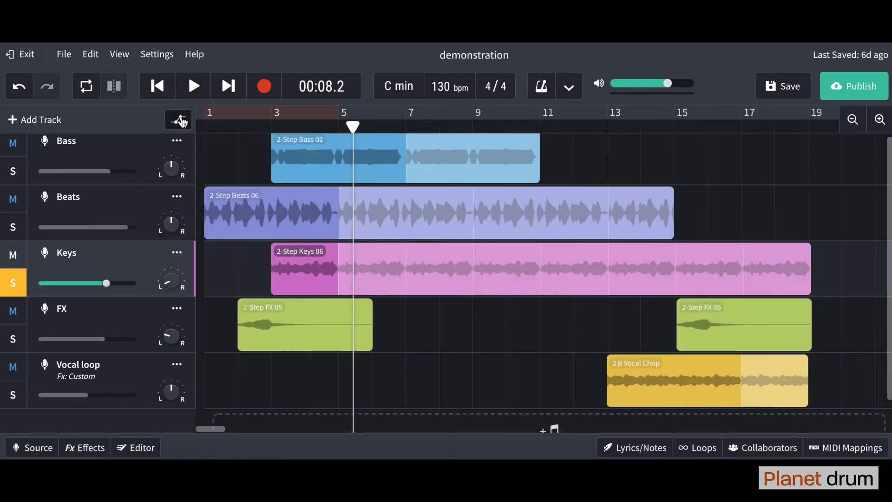
left_click(13, 289)
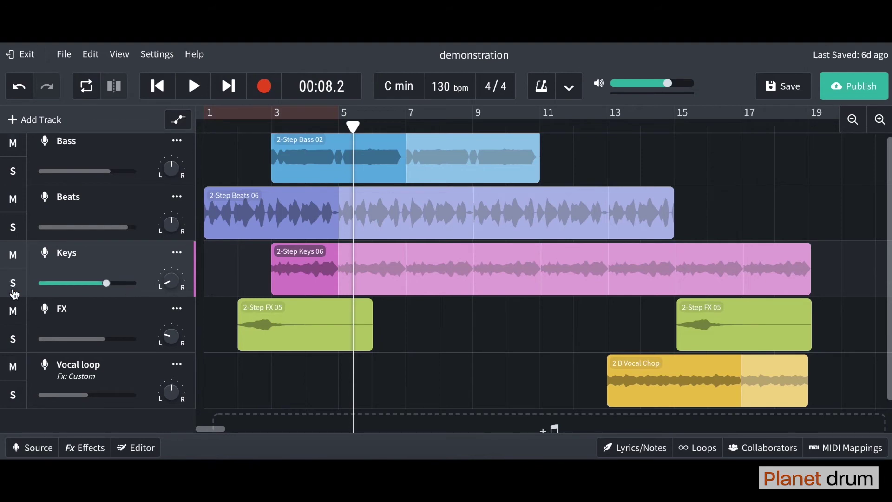
Step: Solo Vocal loop, move the playhead to bar 12, and bring up its automation parameter list
left_click(16, 393)
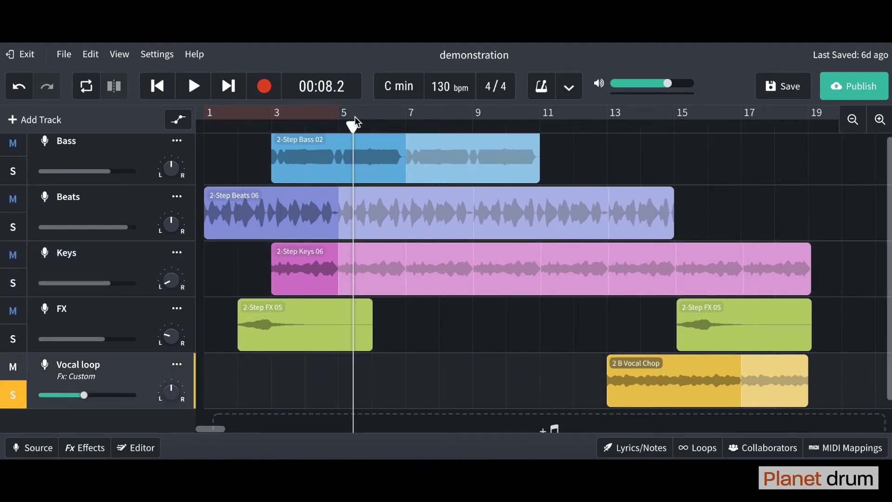
left_click_drag(353, 125, 595, 123)
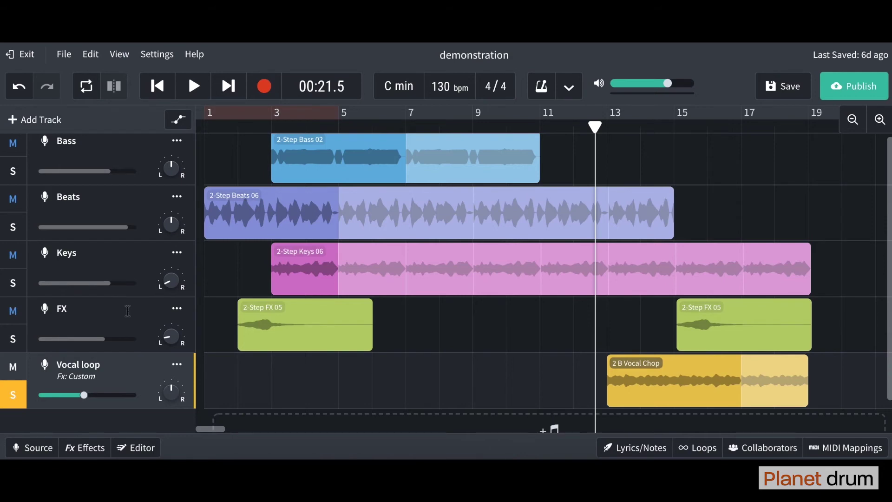
left_click(184, 123)
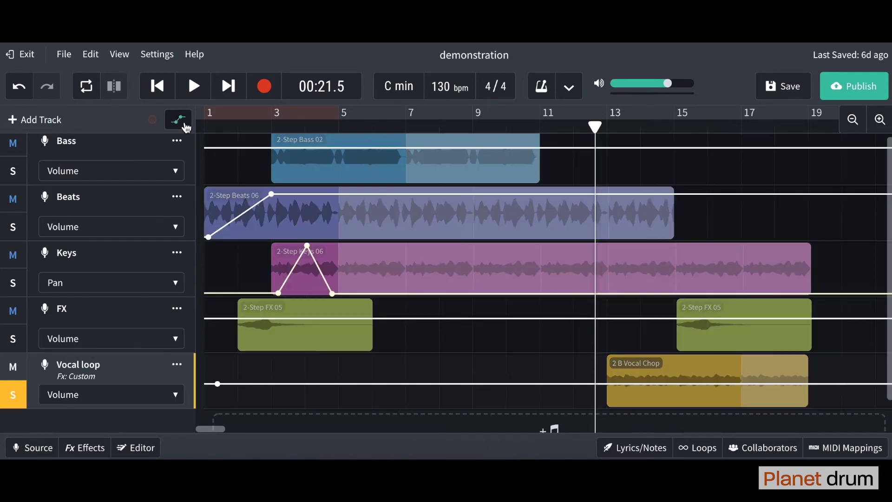
left_click(141, 392)
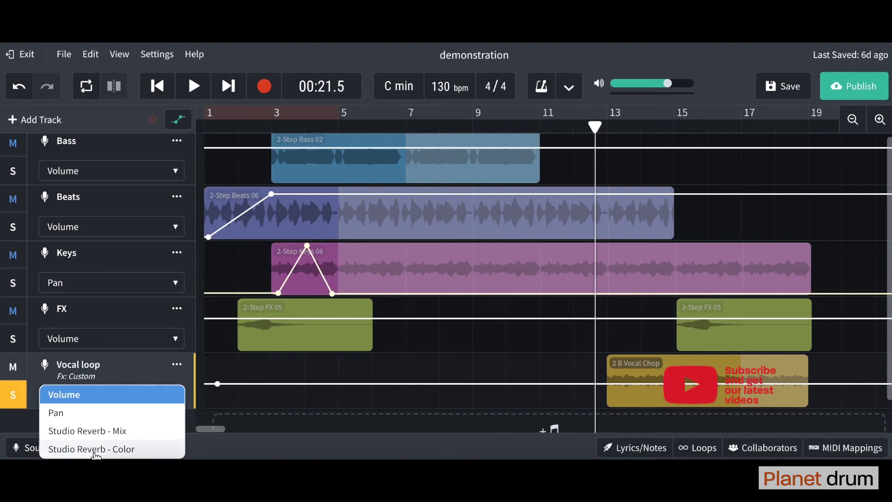
Step: Automate Studio Reverb - Mix on Vocal loop rising from the Vocal Chop clip's start to end, then play it
left_click(90, 430)
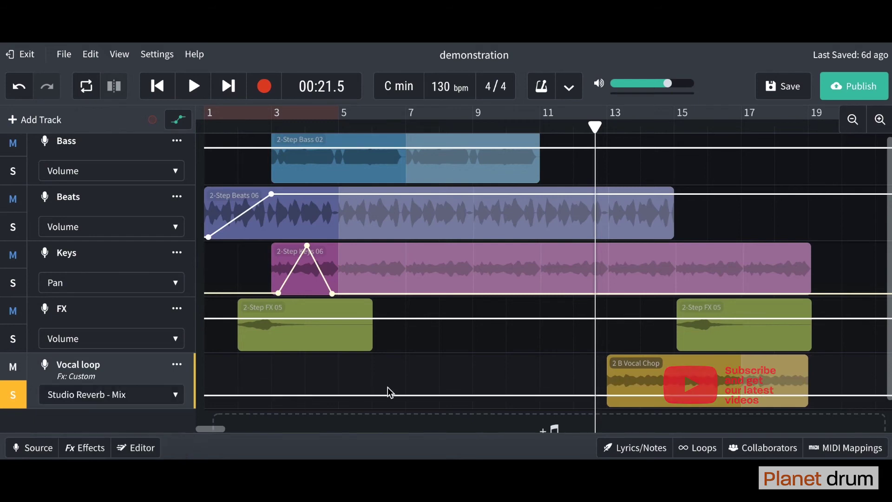
scroll(551, 387, "down", 1)
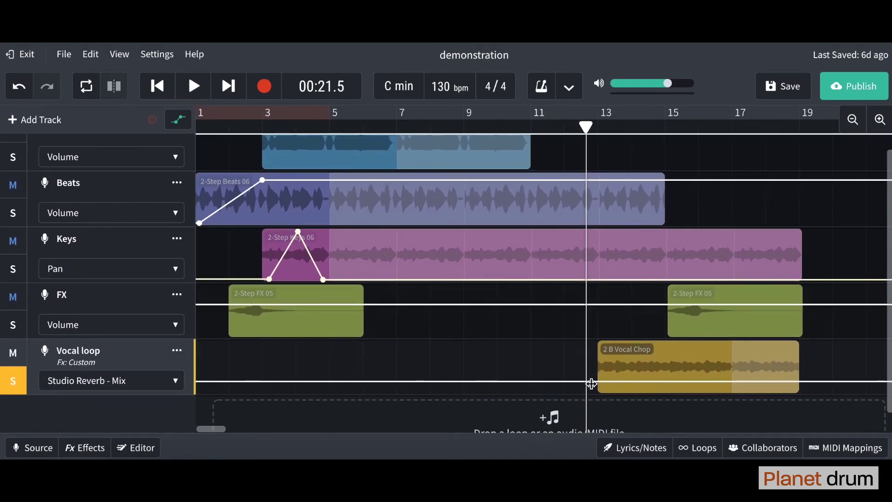
left_click(607, 381)
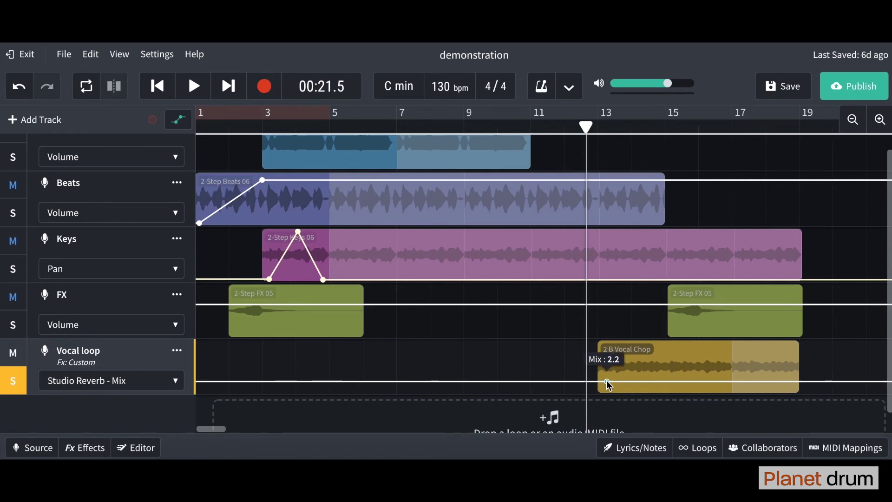
left_click(794, 381)
left_click_drag(794, 381, 794, 346)
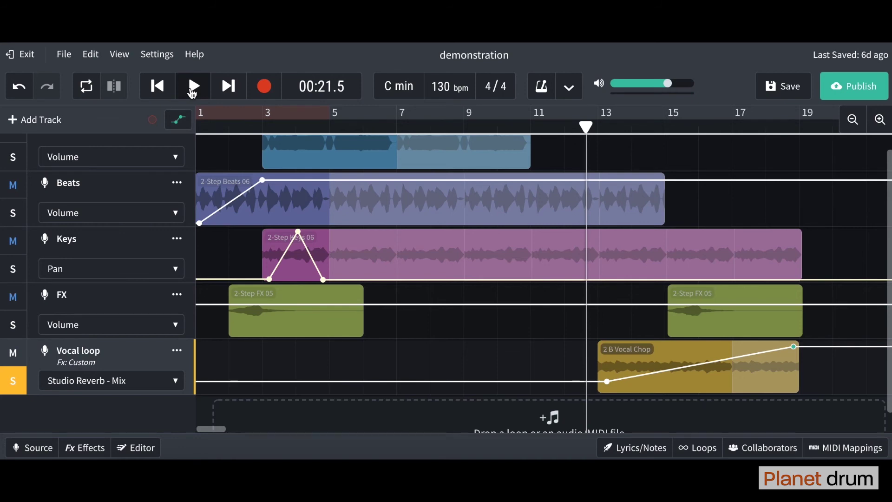
left_click(192, 88)
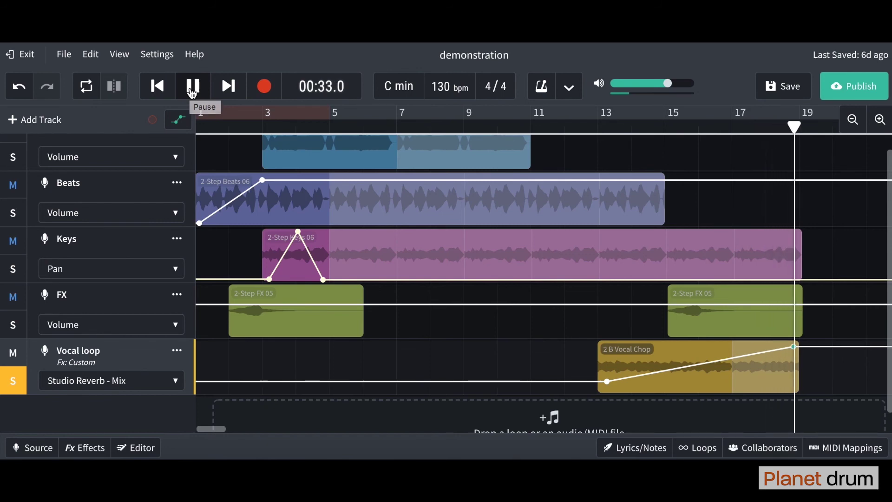
left_click(193, 90)
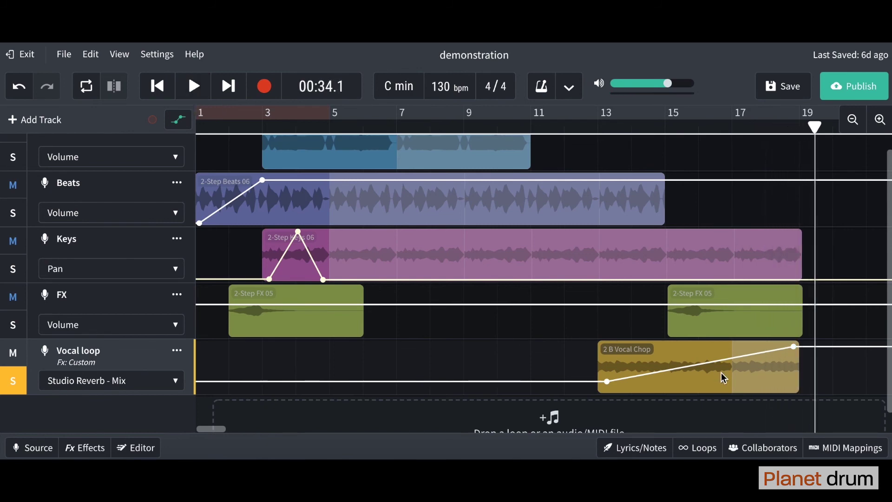
Step: Reset the Vocal loop's reverb-mix automation to flat and hide the automation lanes
right_click(779, 350)
left_click(794, 364)
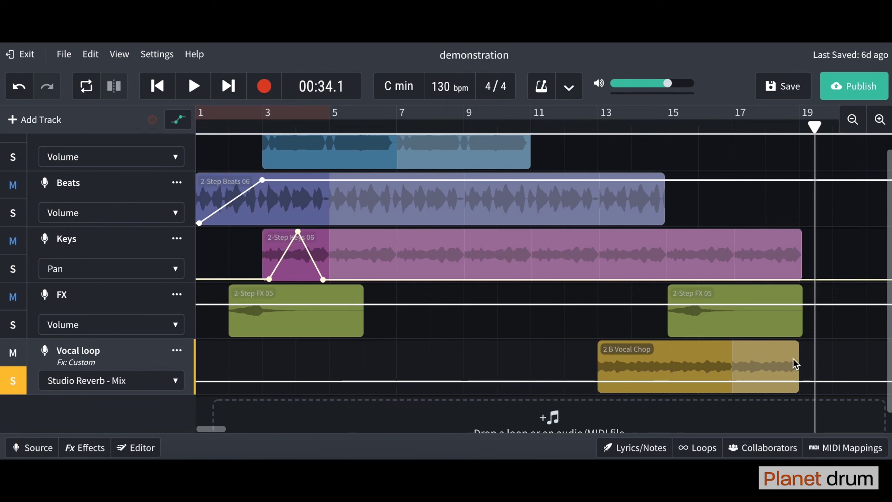
left_click(178, 120)
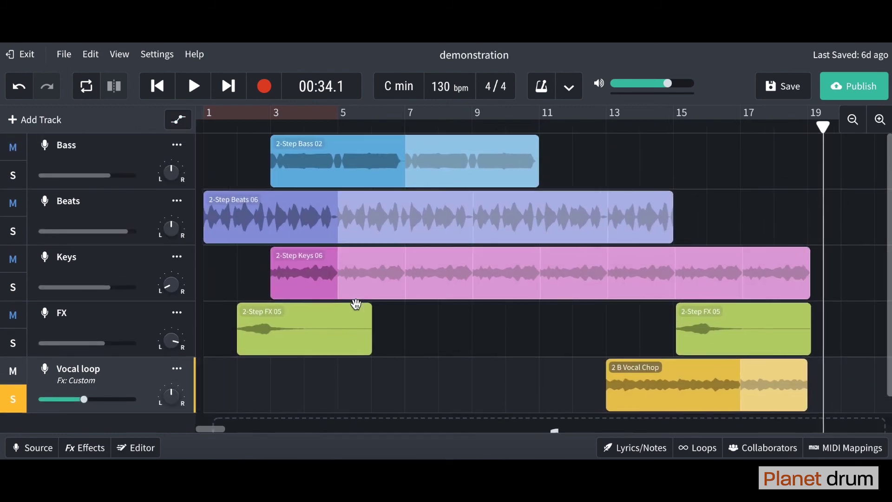